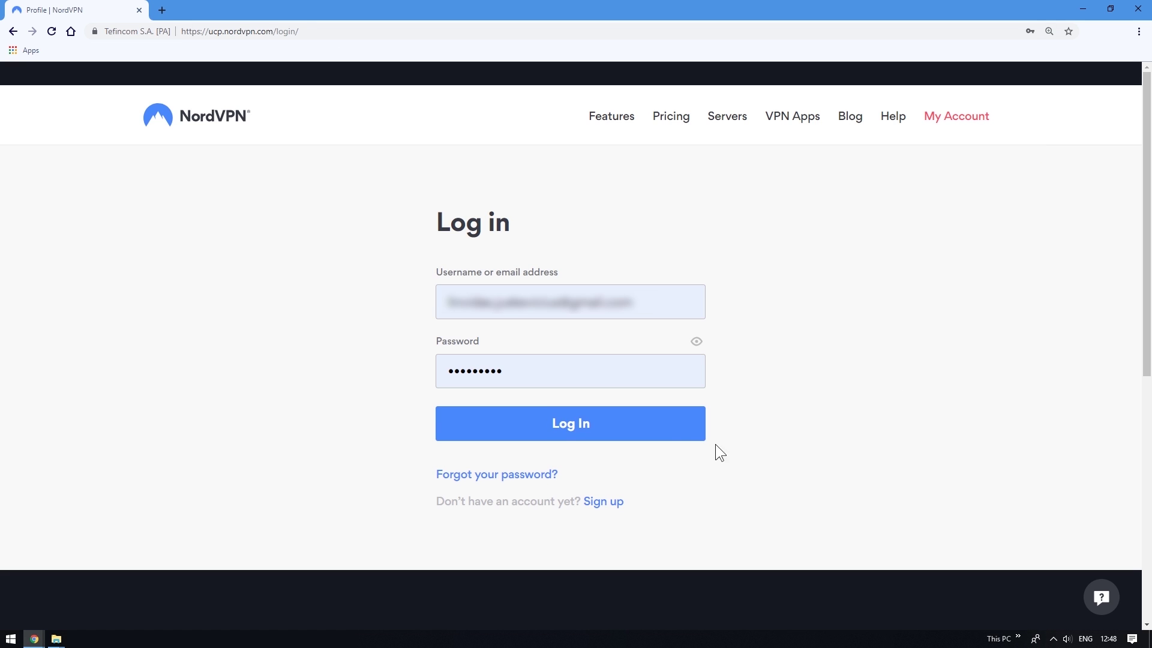
# Step: Sign in to the NordVPN account, check My Services shows Active, and open the support email form
pyautogui.click(645, 431)
pyautogui.scroll(-2, 644, 428)
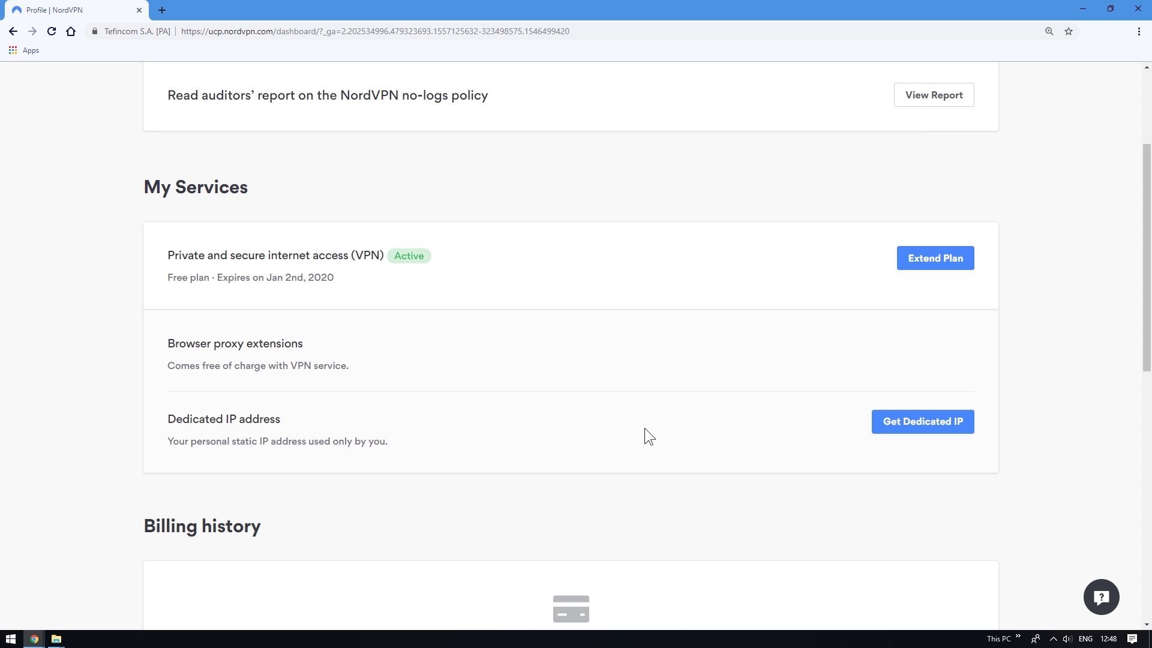
pyautogui.click(1101, 596)
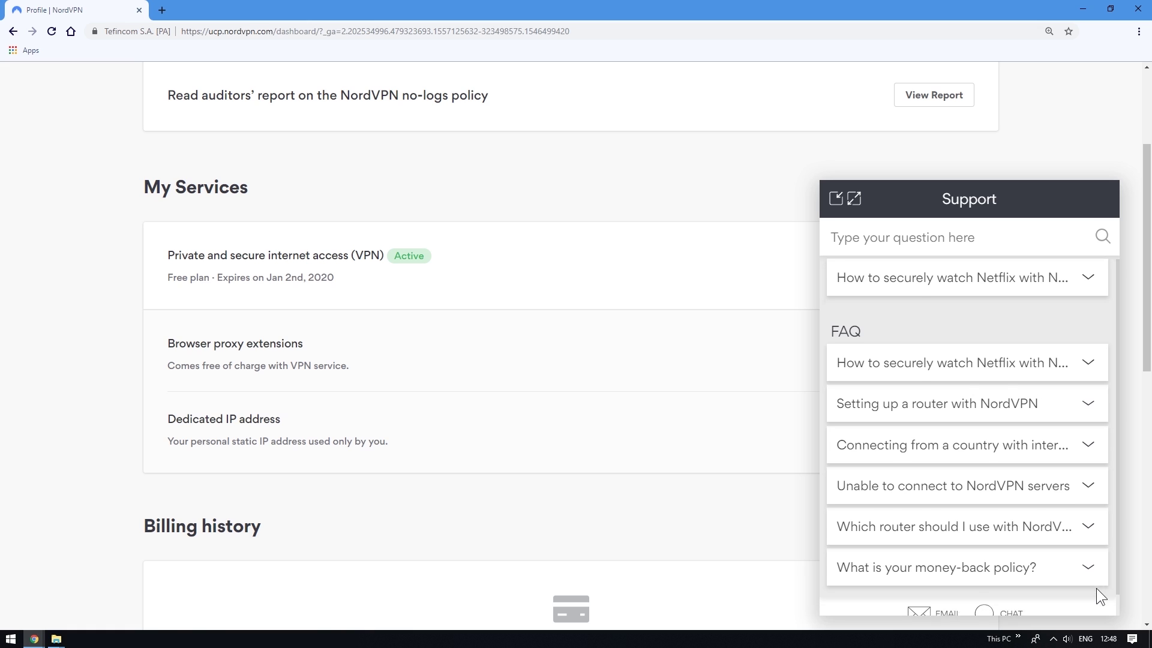
pyautogui.scroll(-1, 1096, 588)
pyautogui.click(937, 593)
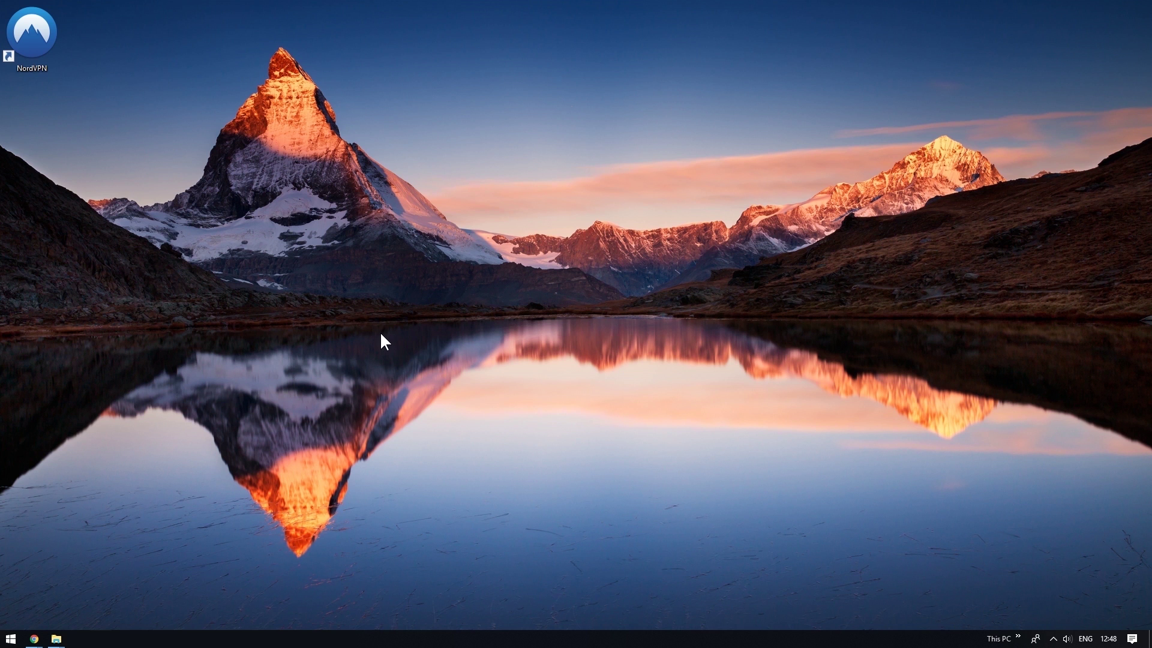
# Step: Unlock NordVPN's advanced settings and use the Diagnostics Tool to reset the app
pyautogui.doubleClick(45, 50)
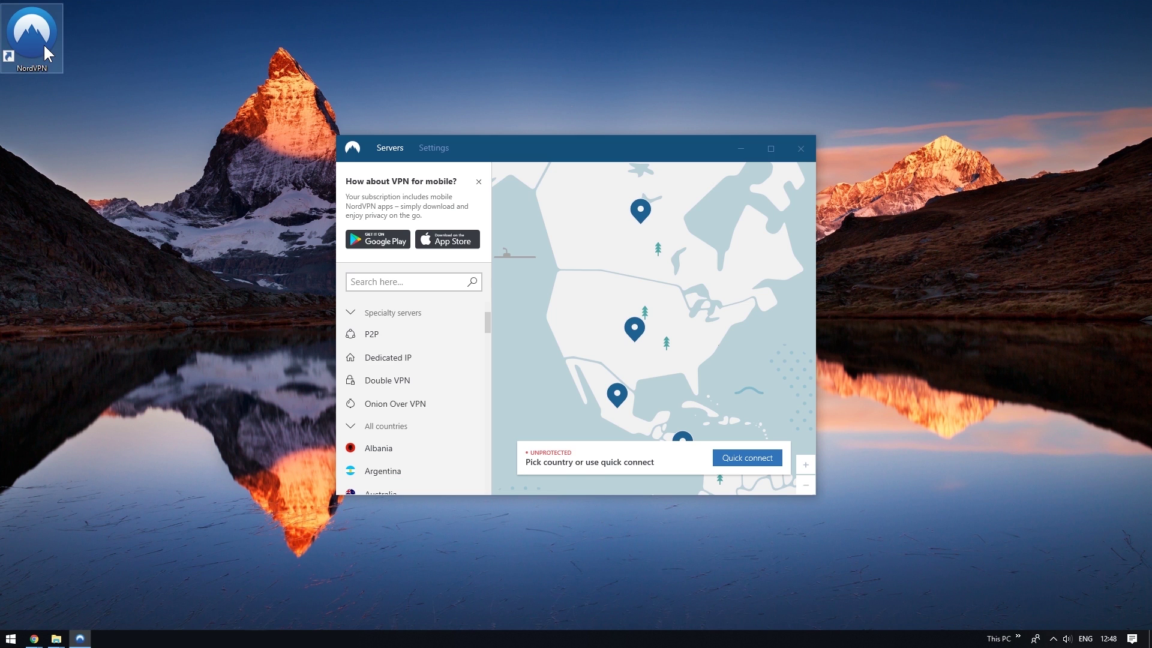
pyautogui.click(433, 149)
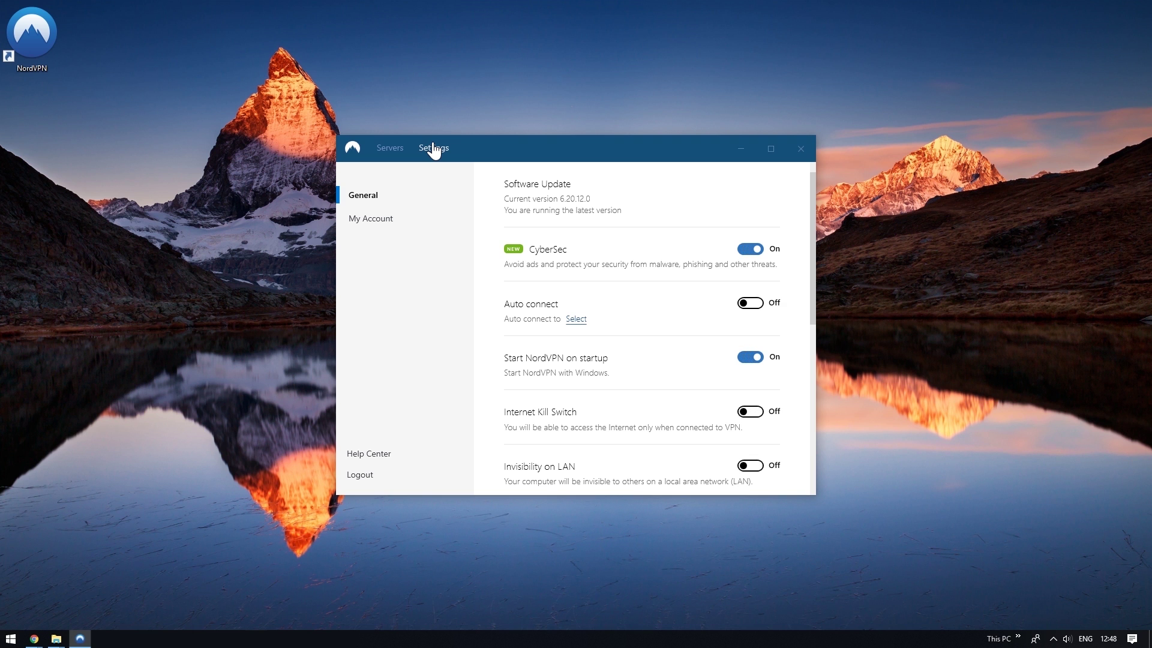
pyautogui.scroll(-3, 511, 275)
pyautogui.scroll(-3, 512, 274)
pyautogui.scroll(-2, 522, 306)
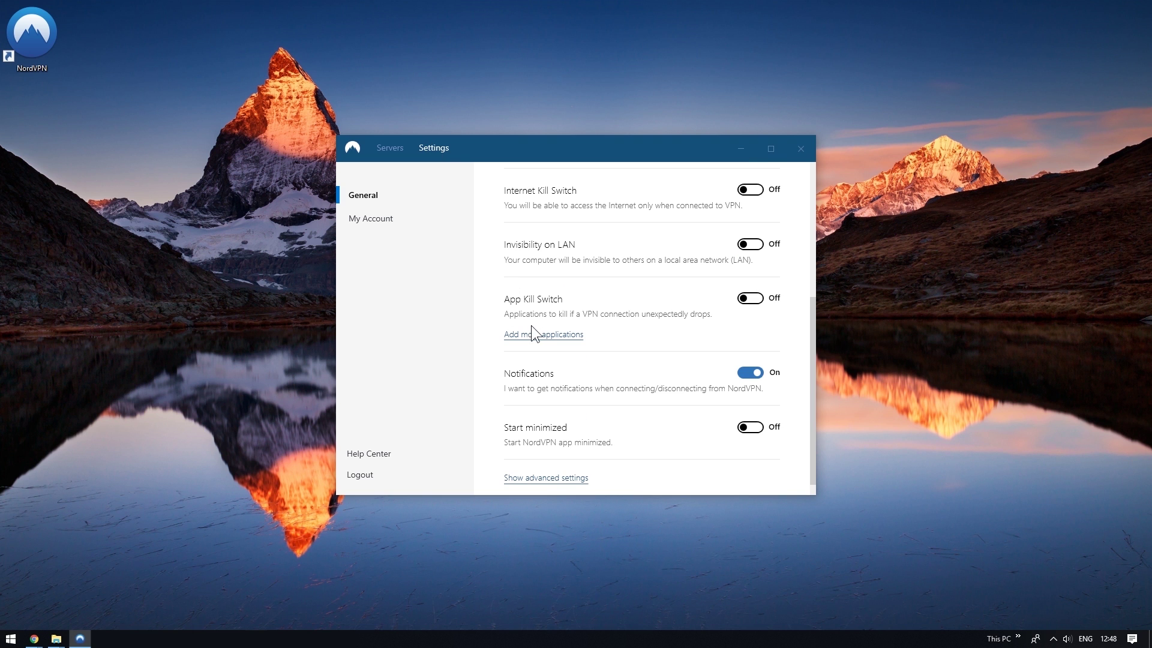
pyautogui.click(555, 478)
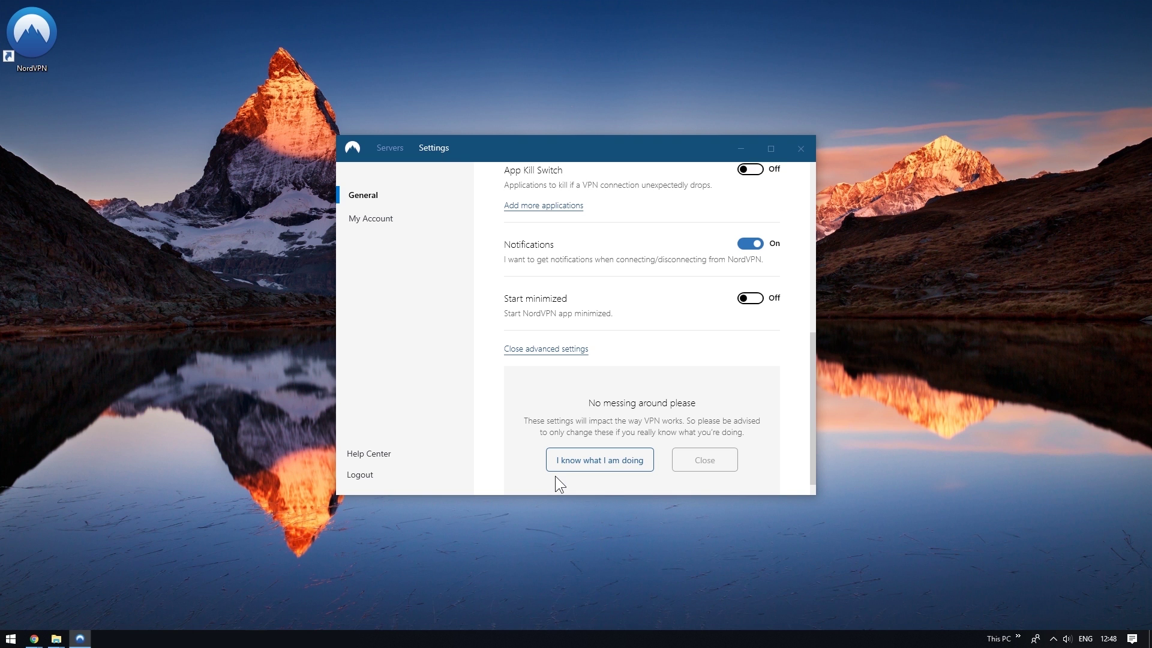
pyautogui.click(599, 462)
pyautogui.scroll(-3, 597, 461)
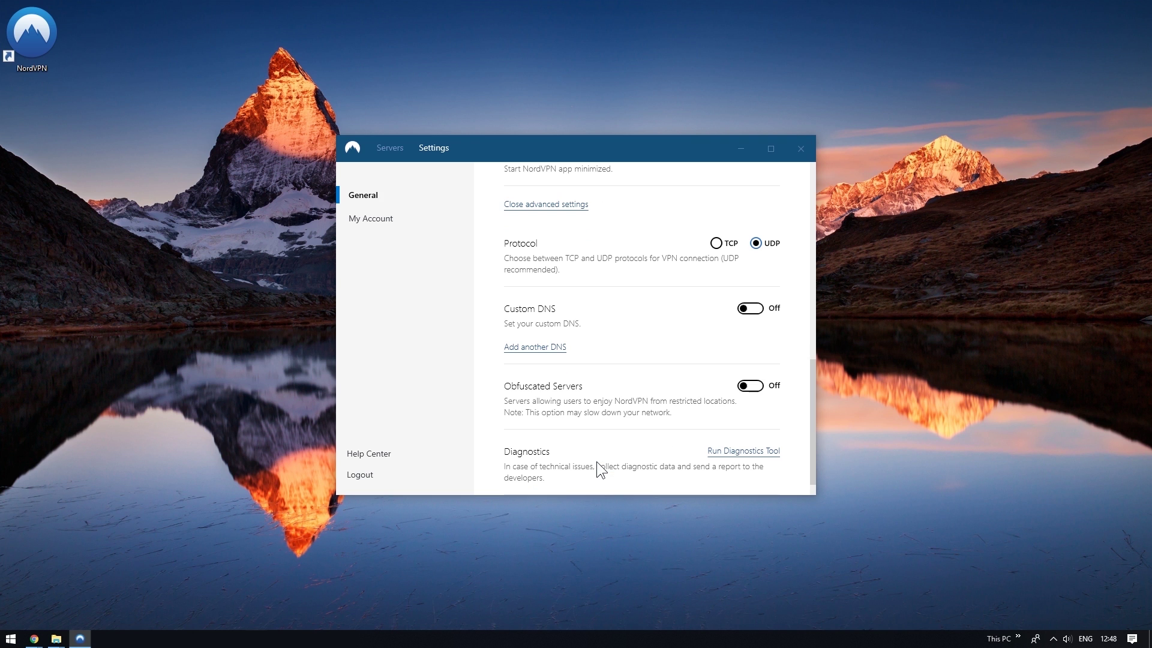
pyautogui.click(738, 453)
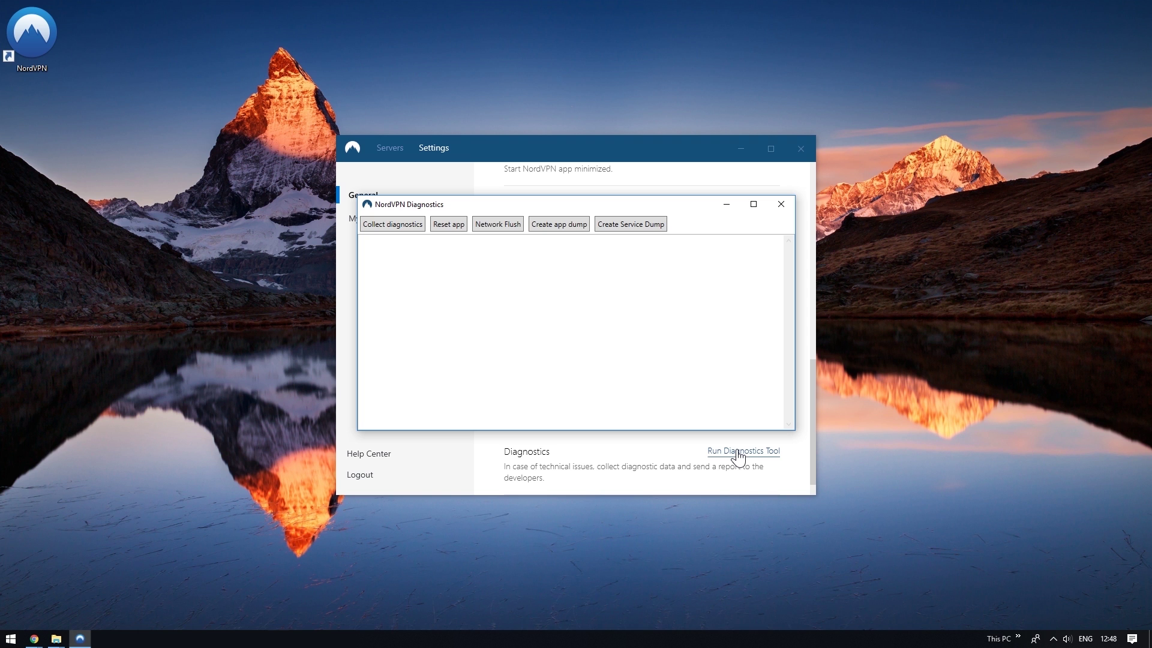
pyautogui.click(449, 223)
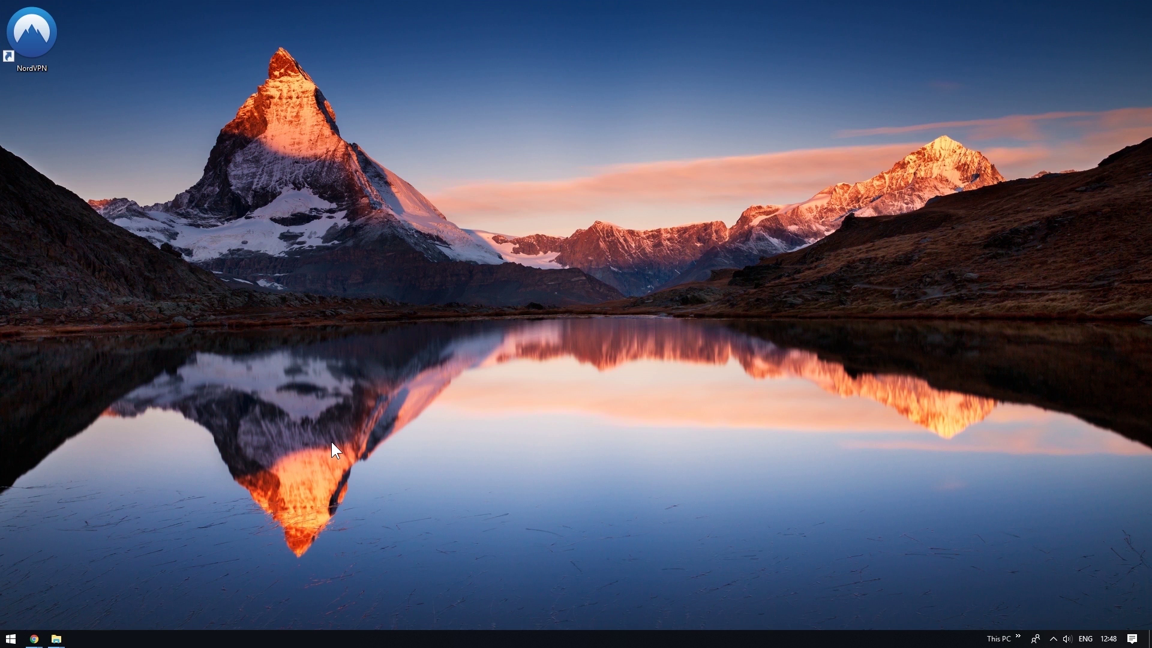
# Step: Reach the network adapter list through Network & Internet and Network and Sharing Center
pyautogui.click(11, 640)
pyautogui.click(16, 587)
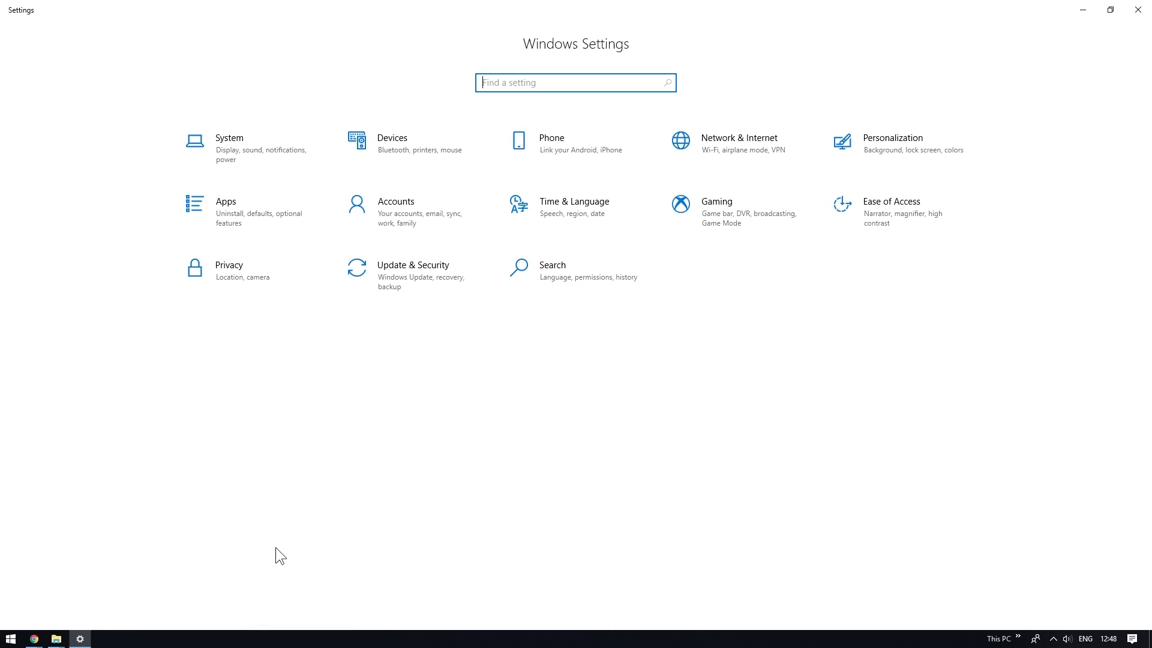
pyautogui.click(692, 157)
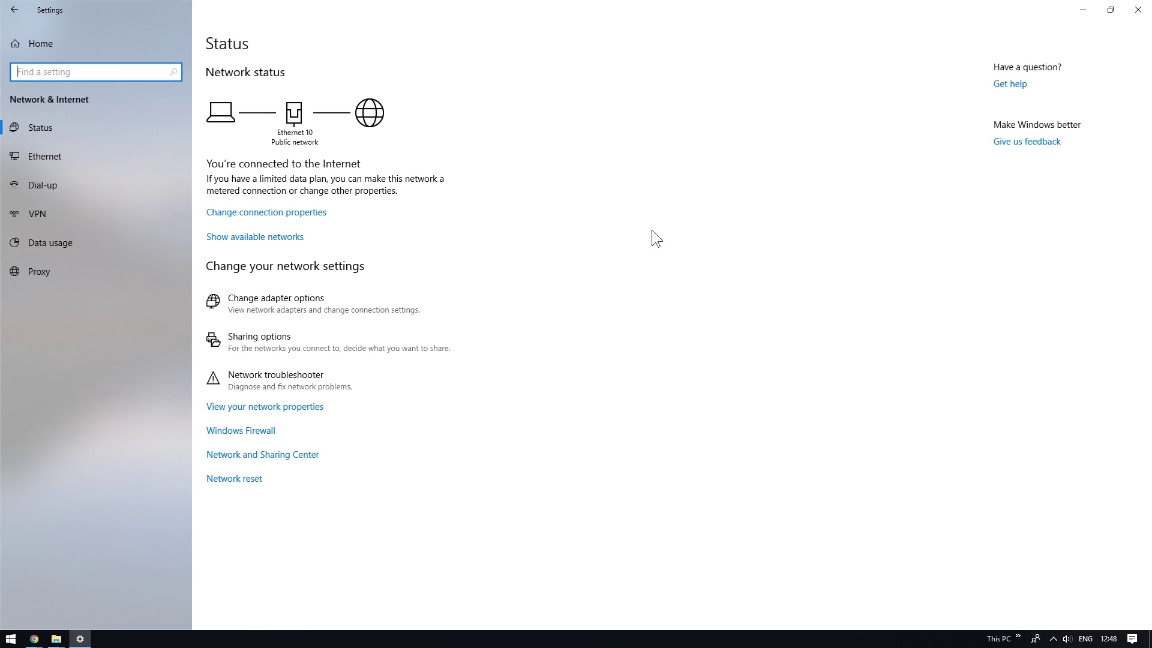
pyautogui.click(290, 457)
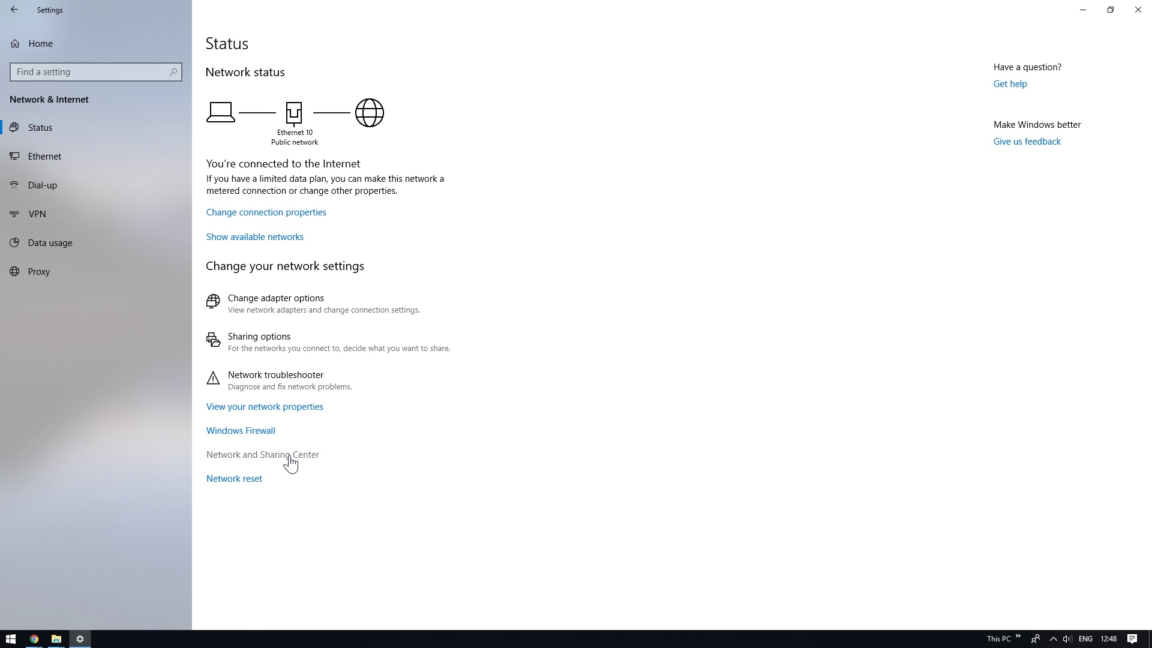
pyautogui.click(290, 203)
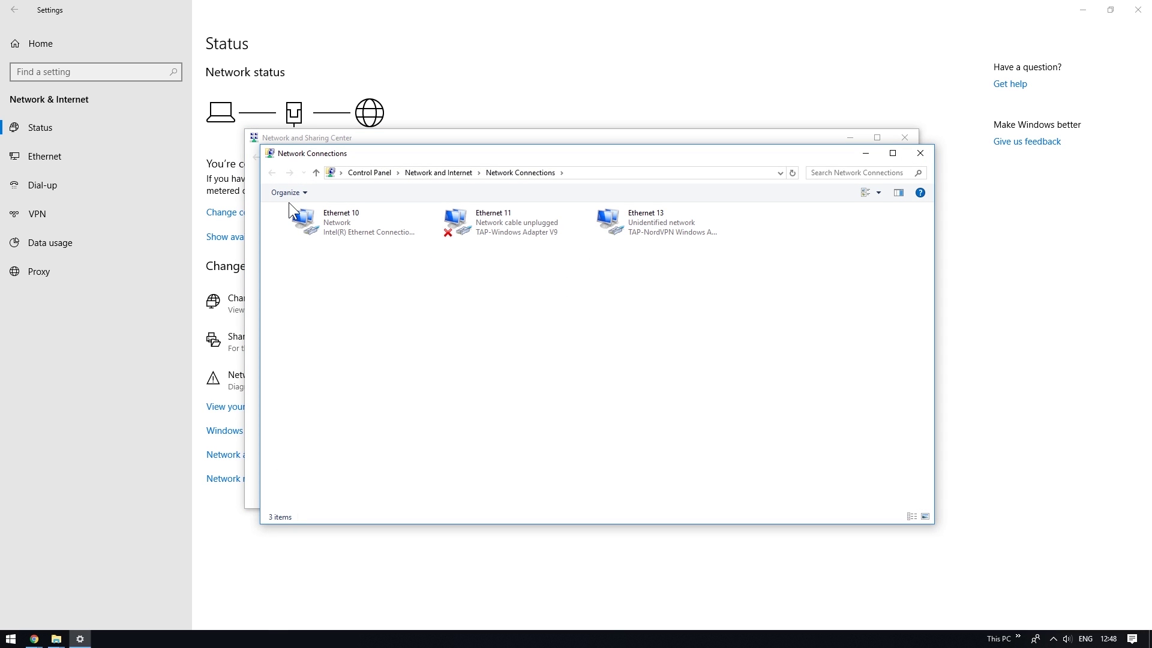
# Step: Disable the Ethernet 13 TAP adapter, then enable it again
pyautogui.rightClick(632, 224)
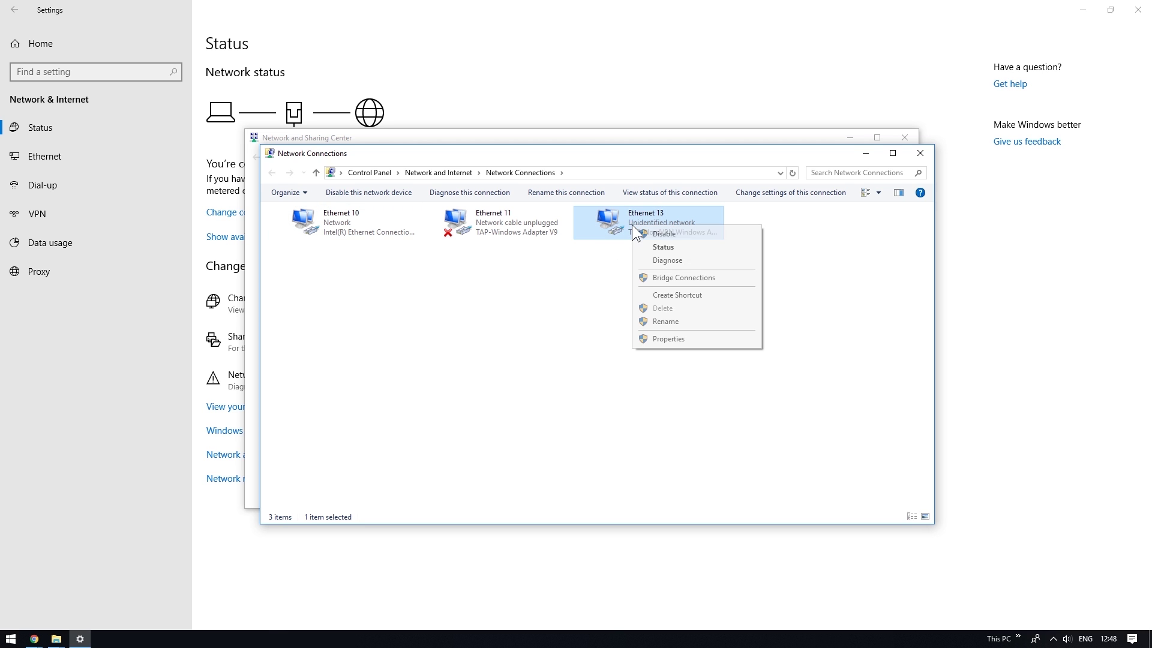
pyautogui.click(646, 234)
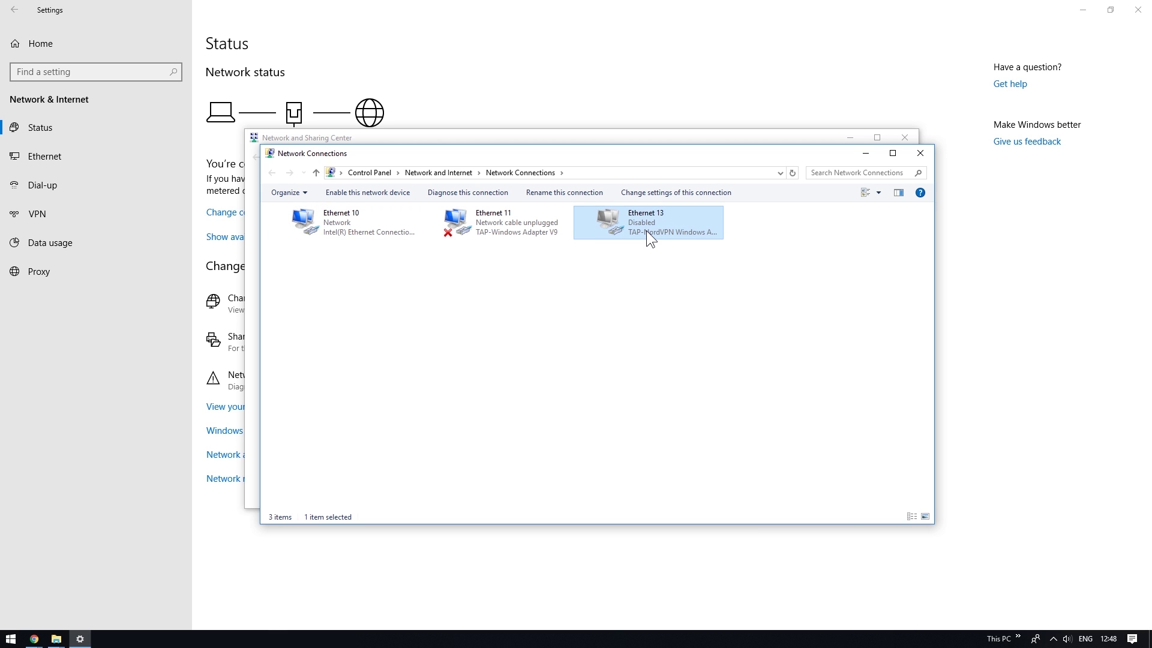
pyautogui.rightClick(646, 231)
pyautogui.click(670, 240)
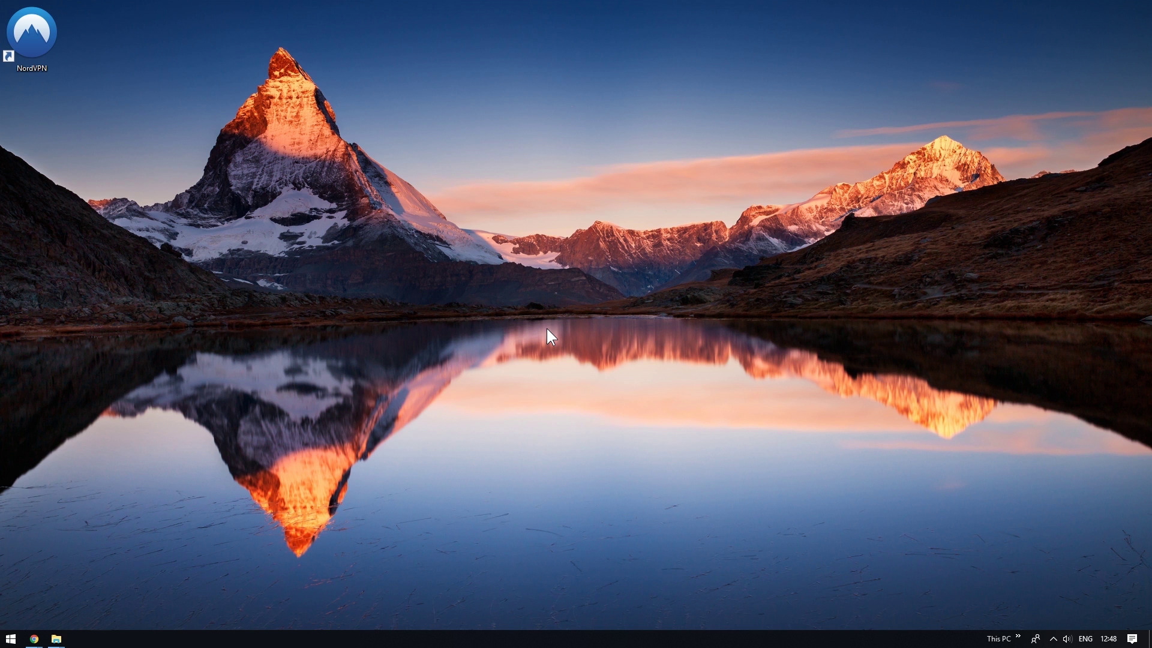
# Step: In Command Prompt, run ipconfig /release, /flushdns, /renew, then netsh winsock, IPv4 and IPv6 resets
pyautogui.click(9, 638)
pyautogui.write('cmd')
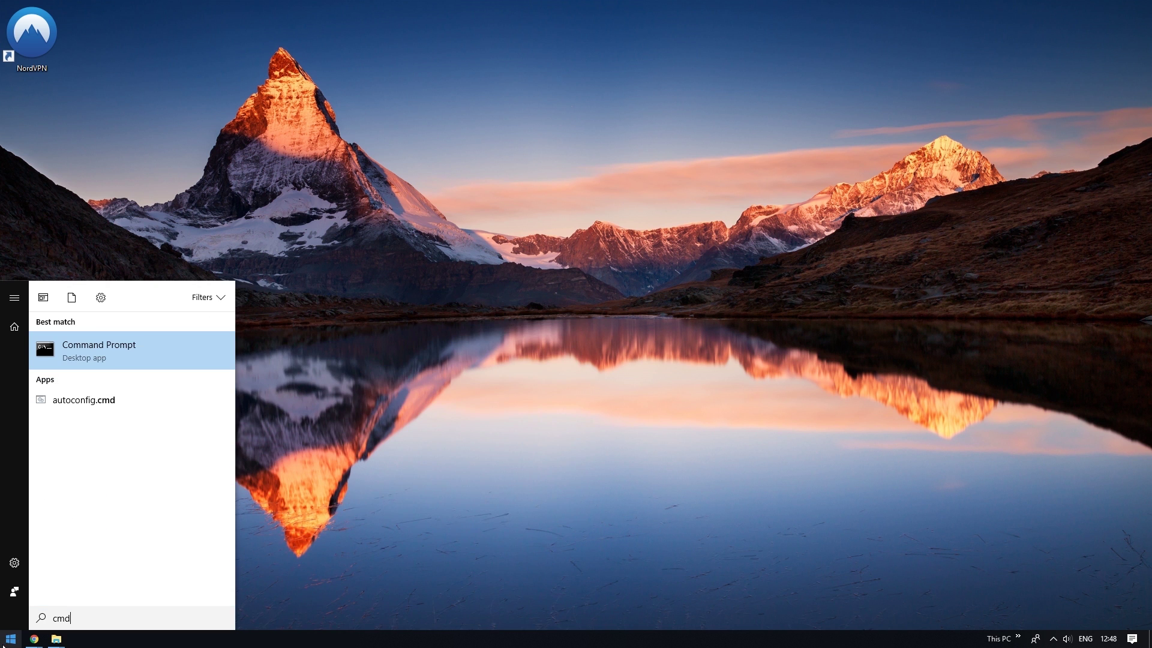
pyautogui.press('Return')
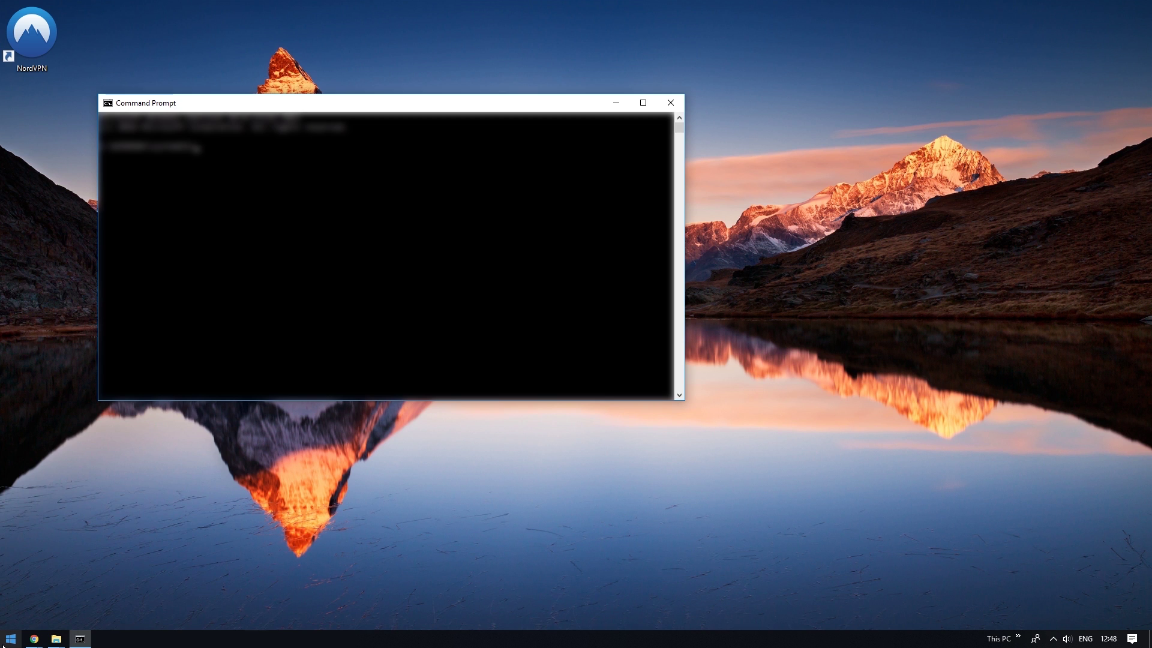
pyautogui.write('ipconfig /release')
pyautogui.press('Return')
pyautogui.write('ipconfig /flushdns')
pyautogui.press('Return')
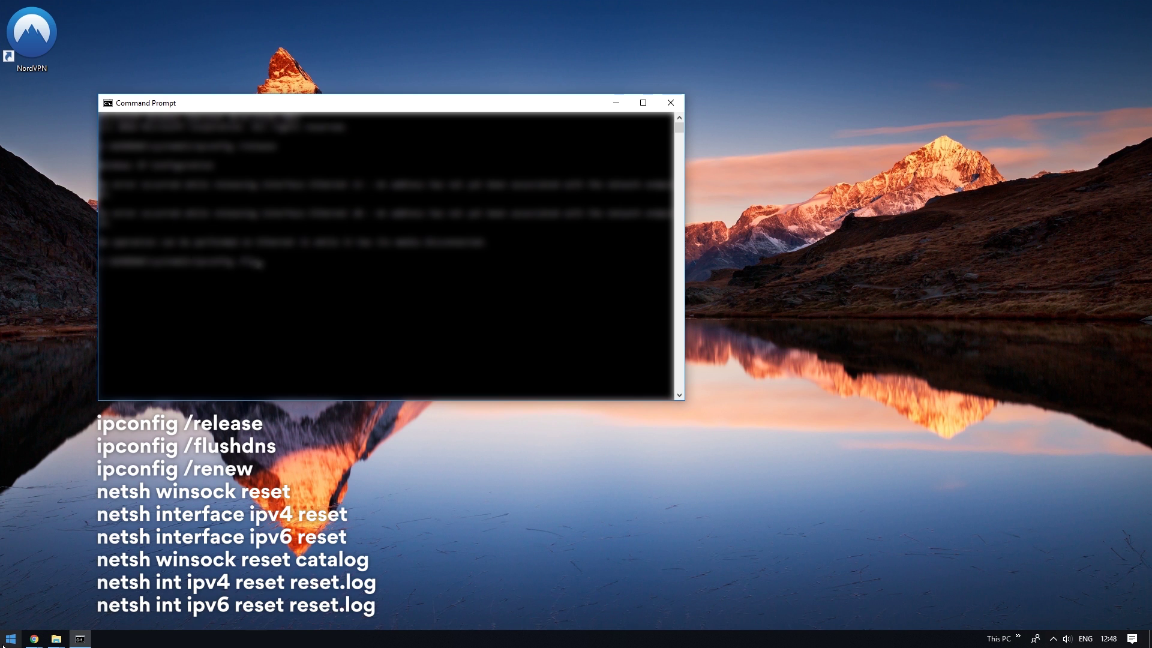
pyautogui.write('ipconfig /renew')
pyautogui.press('Return')
pyautogui.write('netsh winsock reset')
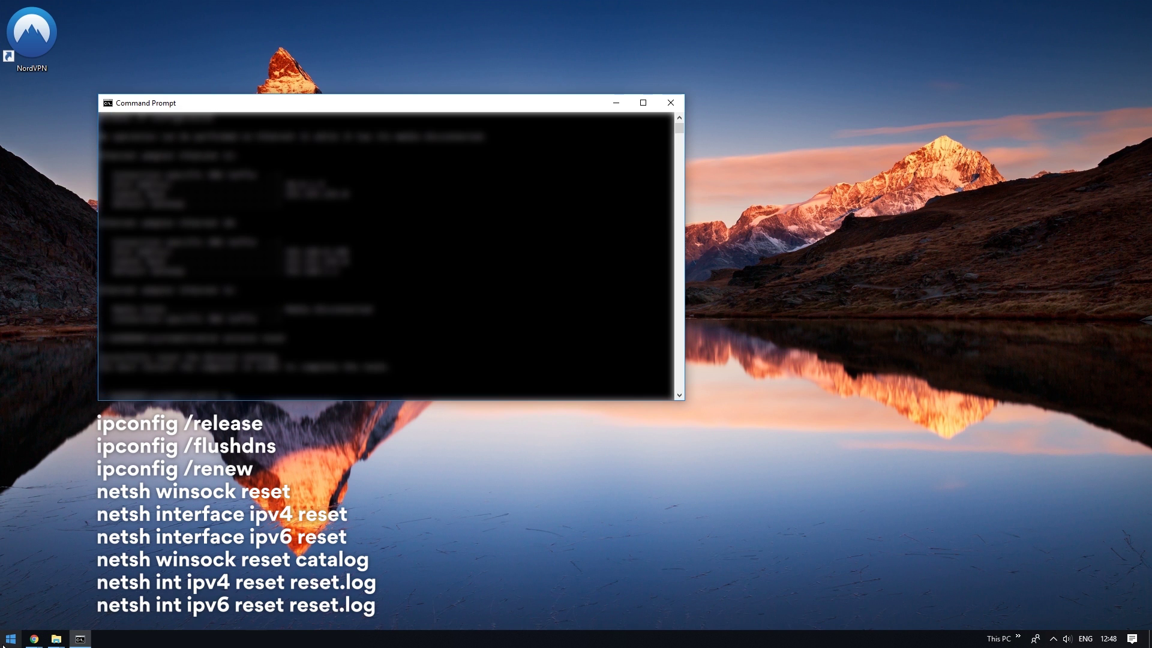
pyautogui.press('Return')
pyautogui.write('netsh interface ipv4 reset')
pyautogui.press('Return')
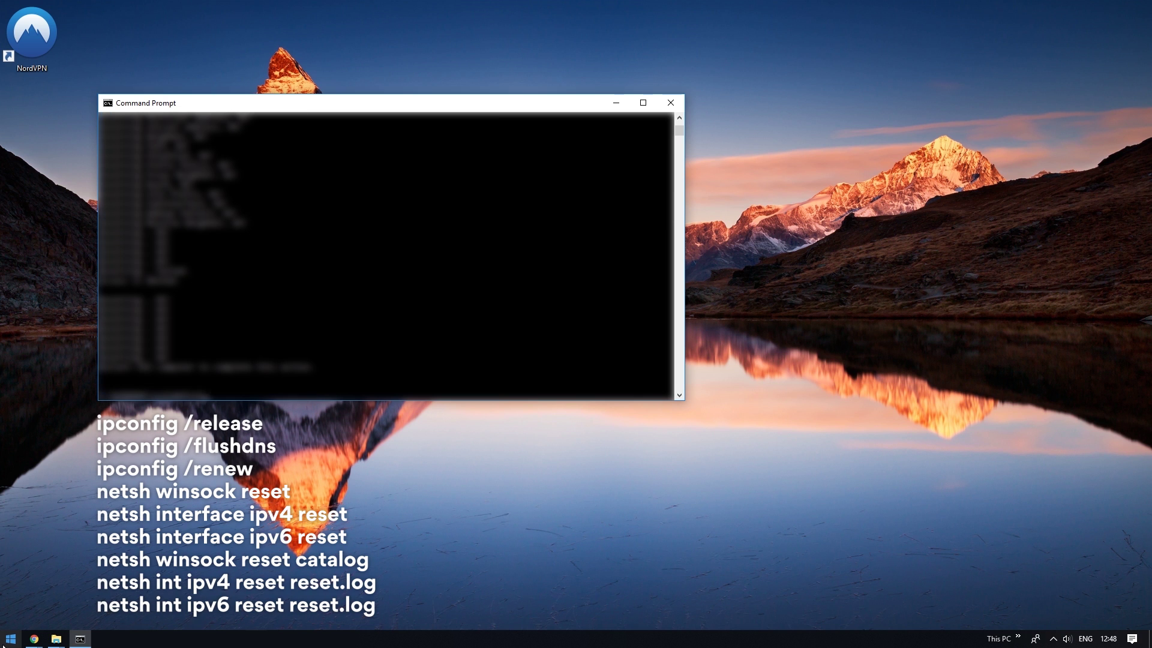
pyautogui.write('netsh interface ipv6 reset')
pyautogui.press('Return')
pyautogui.write('netsh winsock reset catalog')
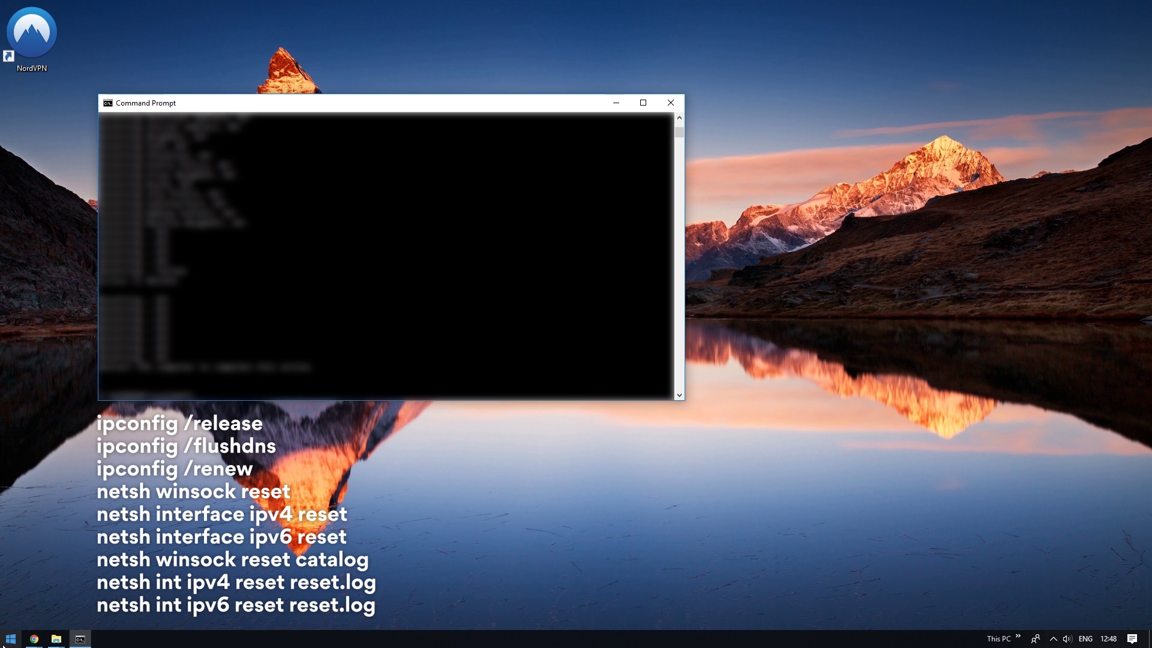